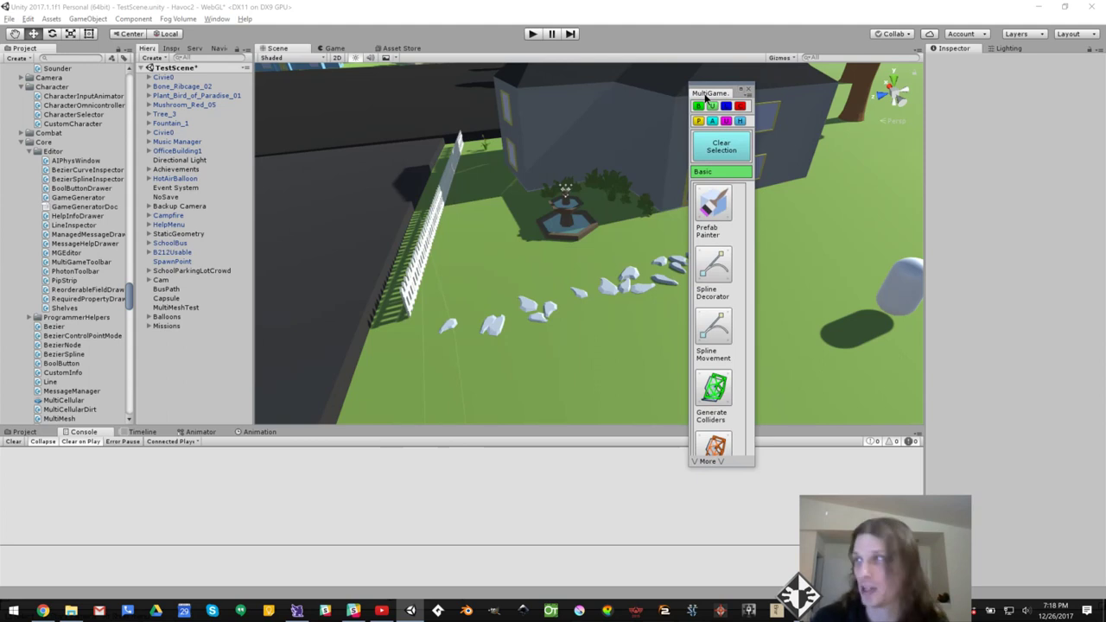
Dock the floating MultiGame toolbar beside the Scene view and narrow it to a slim column.
left_click_drag(706, 98, 878, 146)
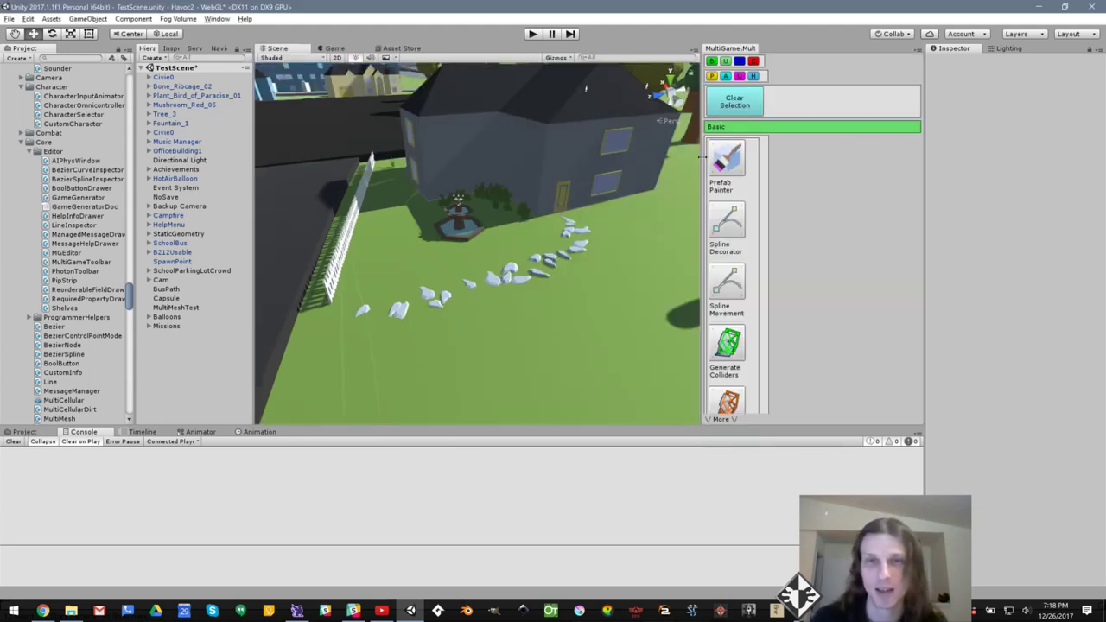
left_click_drag(701, 156, 858, 156)
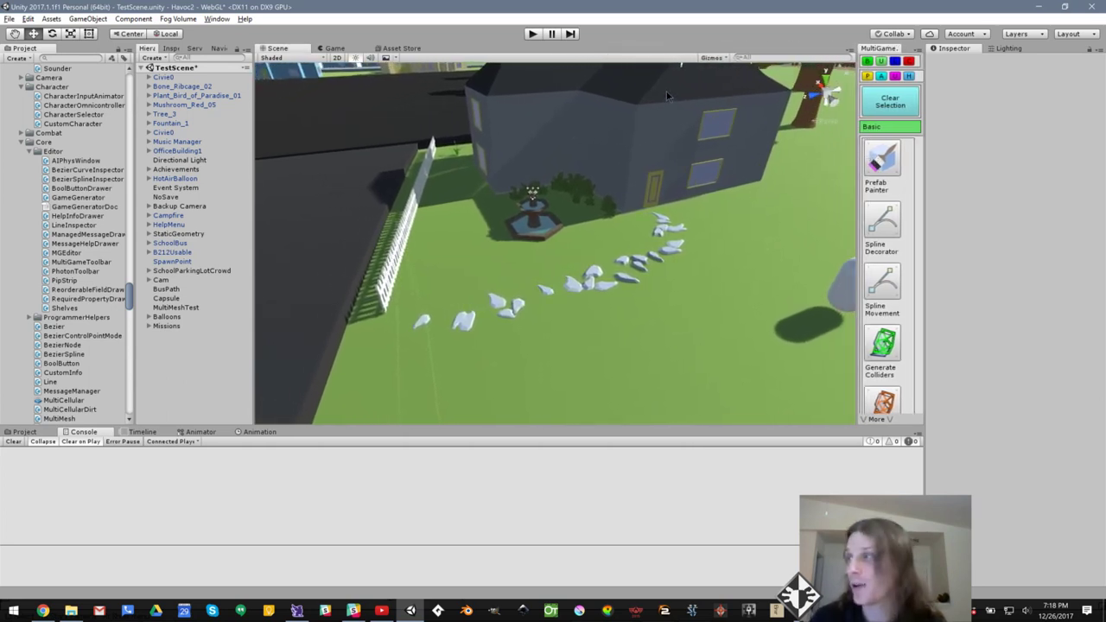
Examine the test scene from several angles, covering the houses, stone path, trees and surrounding terrain.
left_click_drag(602, 197, 647, 188, "alt")
key("s")
key("a")
right_click_drag(647, 188, 654, 195)
left_click_drag(654, 194, 771, 253, "alt")
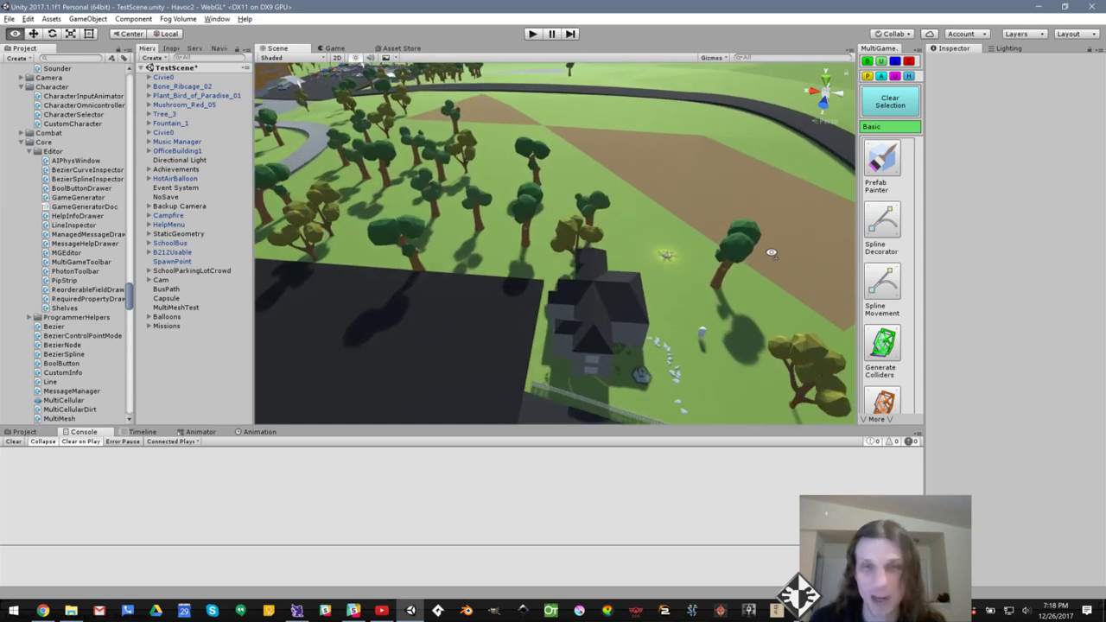
right_click_drag(771, 253, 772, 253)
left_click_drag(772, 253, 655, 183, "alt")
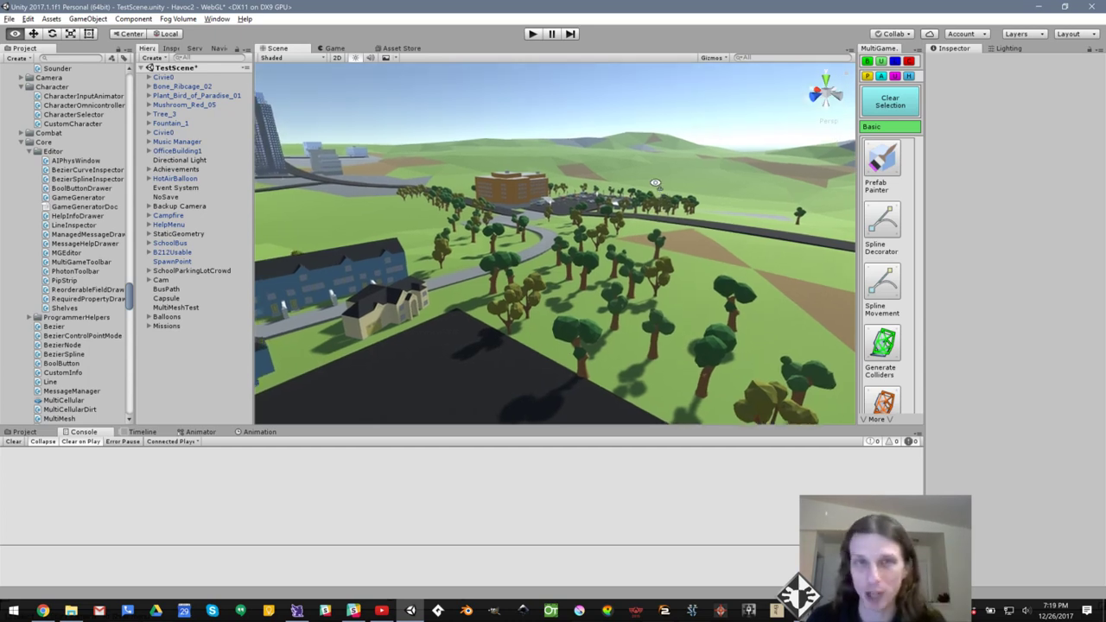
right_click_drag(654, 184, 532, 235)
key("s")
key("a")
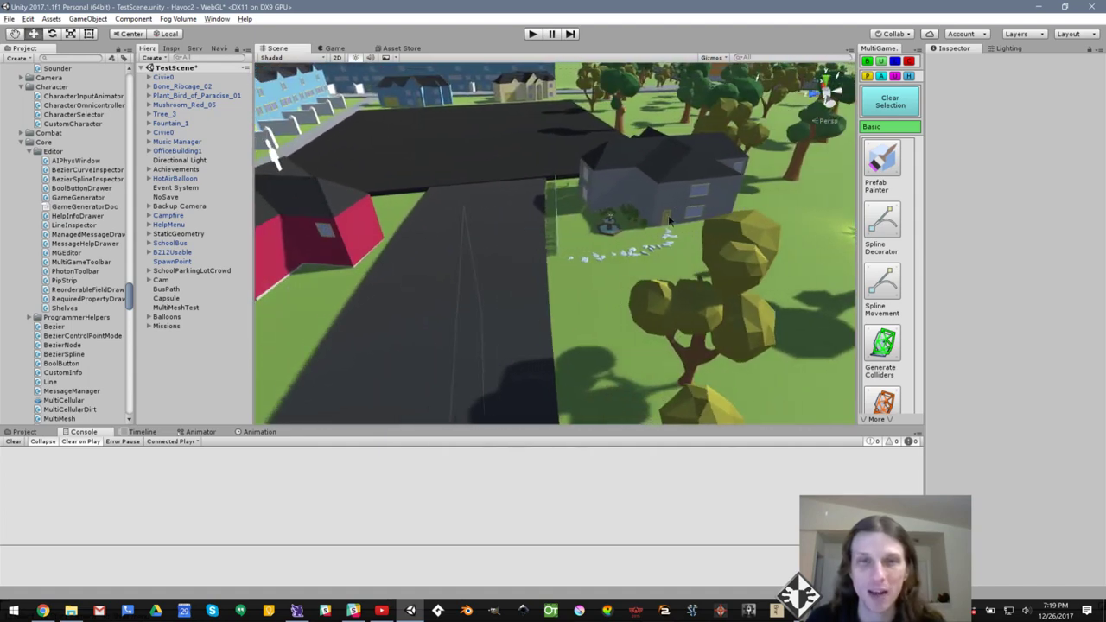
right_click_drag(655, 231, 532, 225)
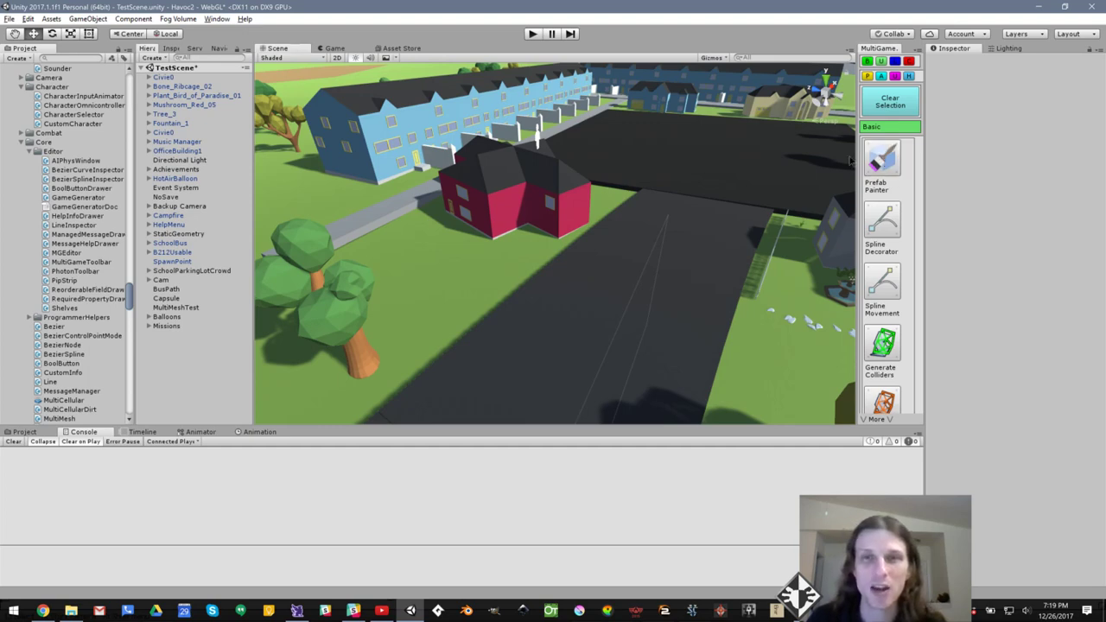
Open the Prefab Painter and locate the tree prefabs among the project's Nature assets.
left_click(882, 160)
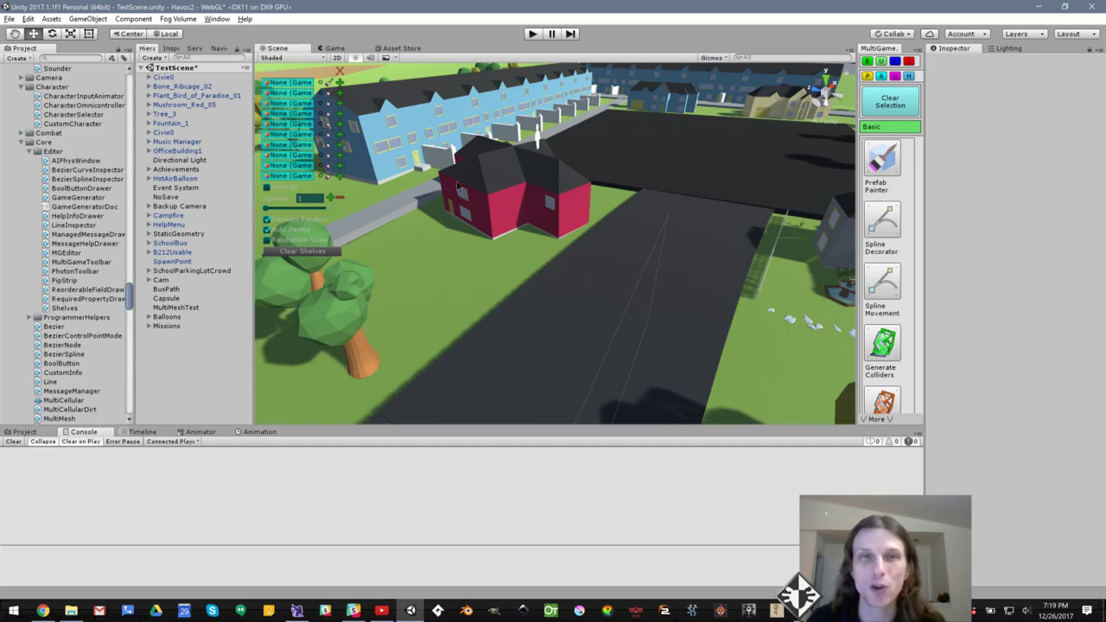
right_click_drag(441, 186, 467, 167)
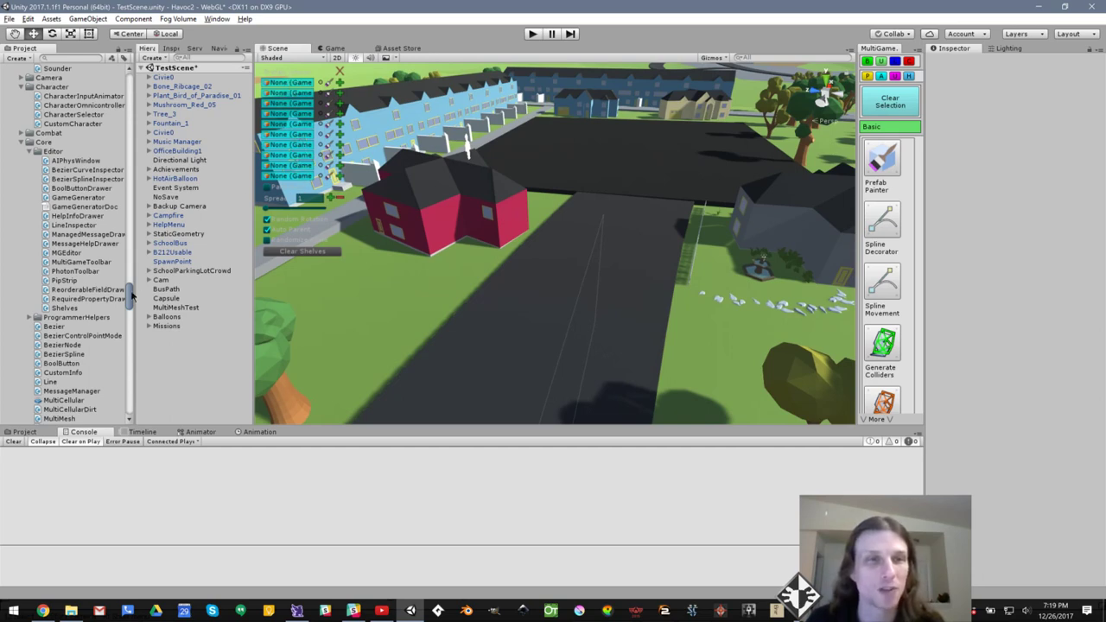
left_click_drag(129, 298, 132, 371)
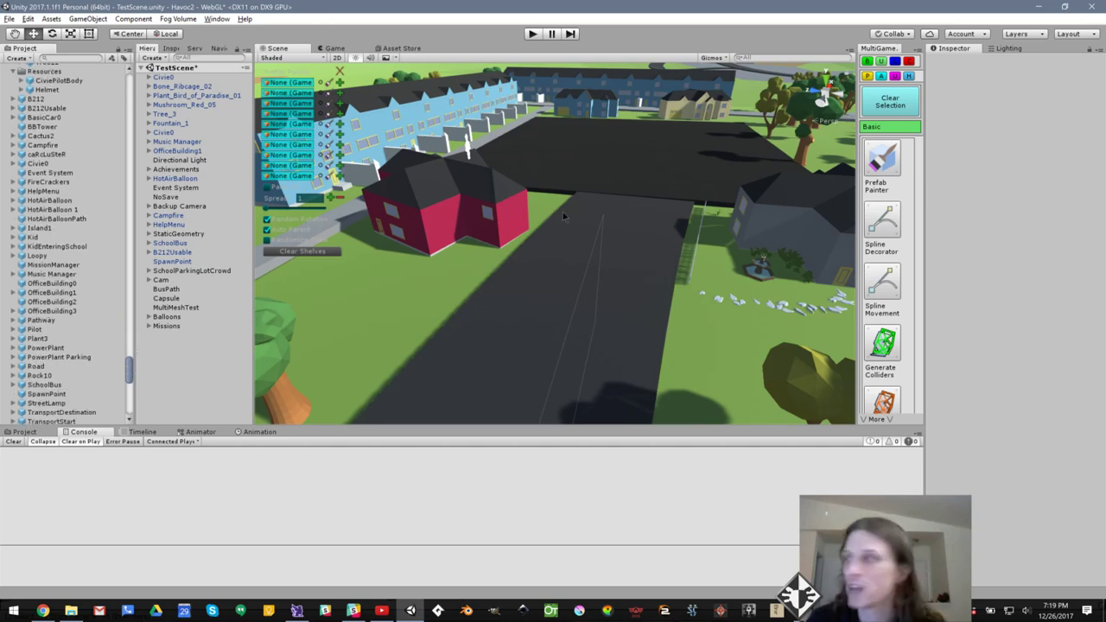
left_click(24, 432)
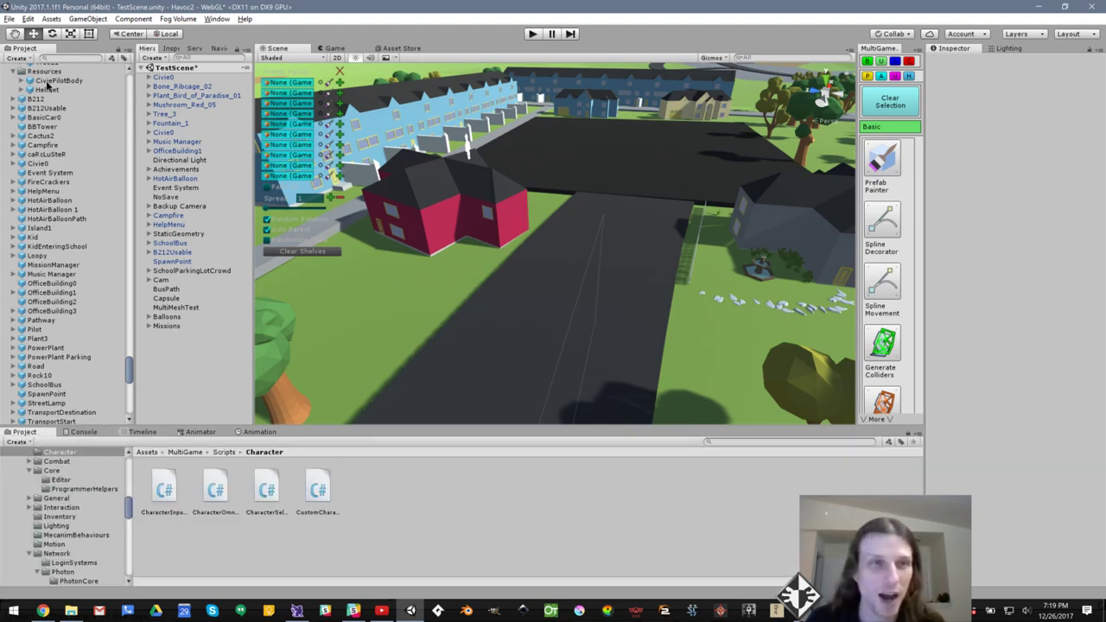
scroll(65, 215, "down", 3)
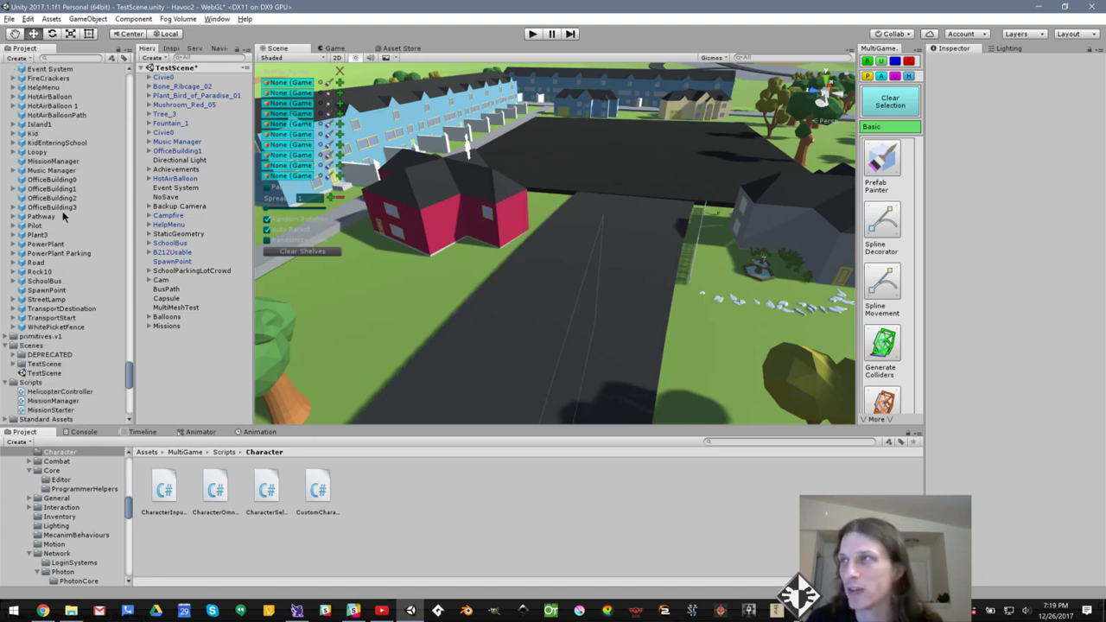
scroll(66, 211, "up", 2)
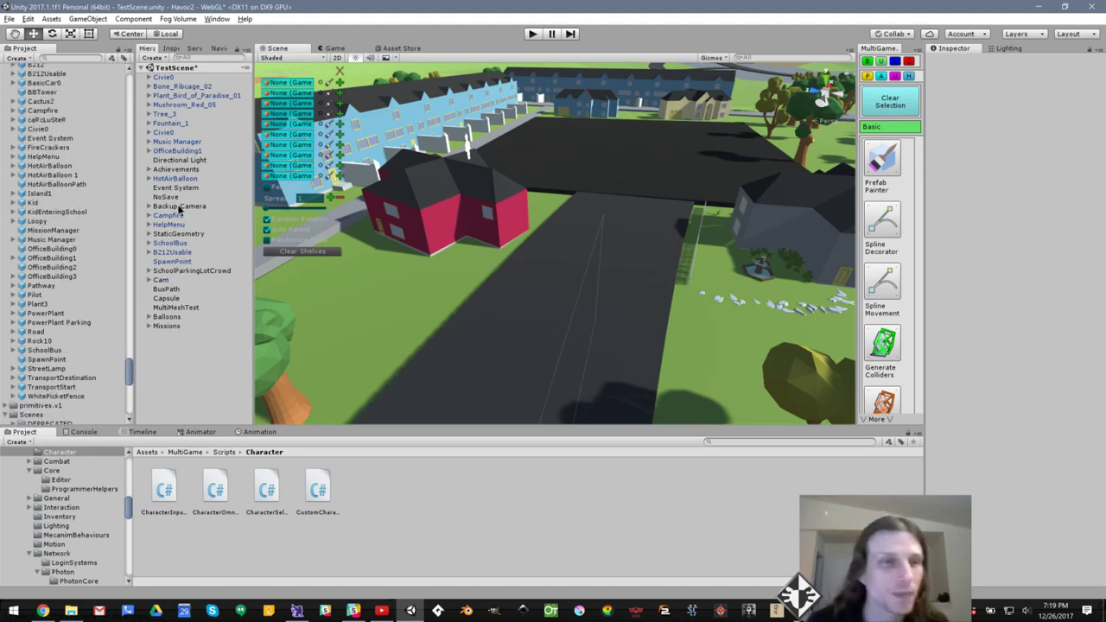
scroll(78, 182, "up", 8)
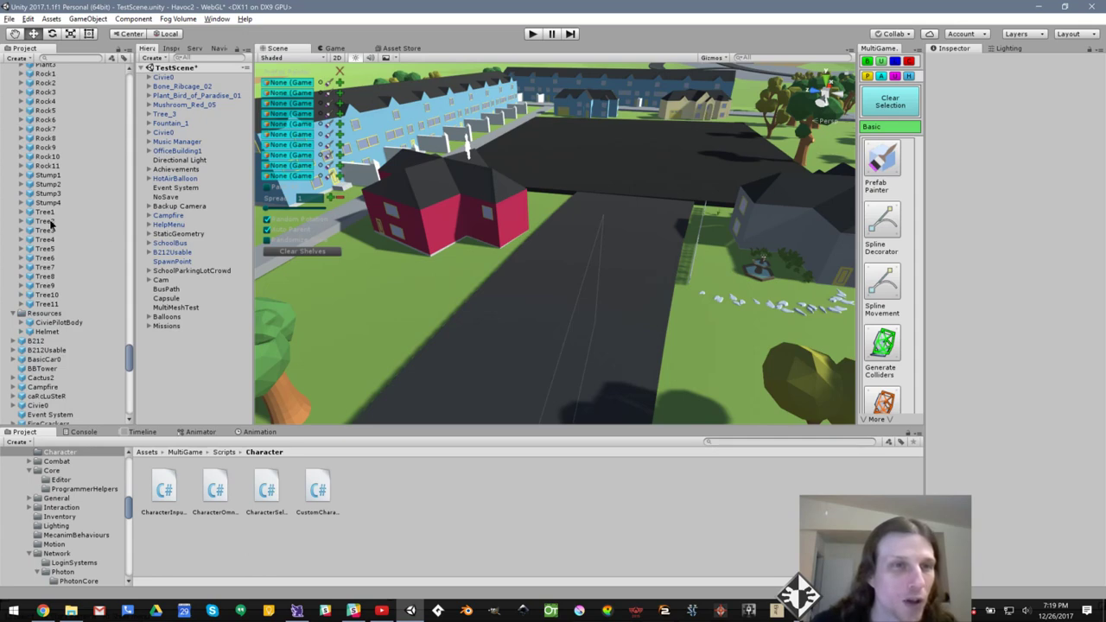
Assign the Tree2, Tree4, Tree5 and Tree7 prefabs to empty Prefab Painter slots.
left_click(48, 221)
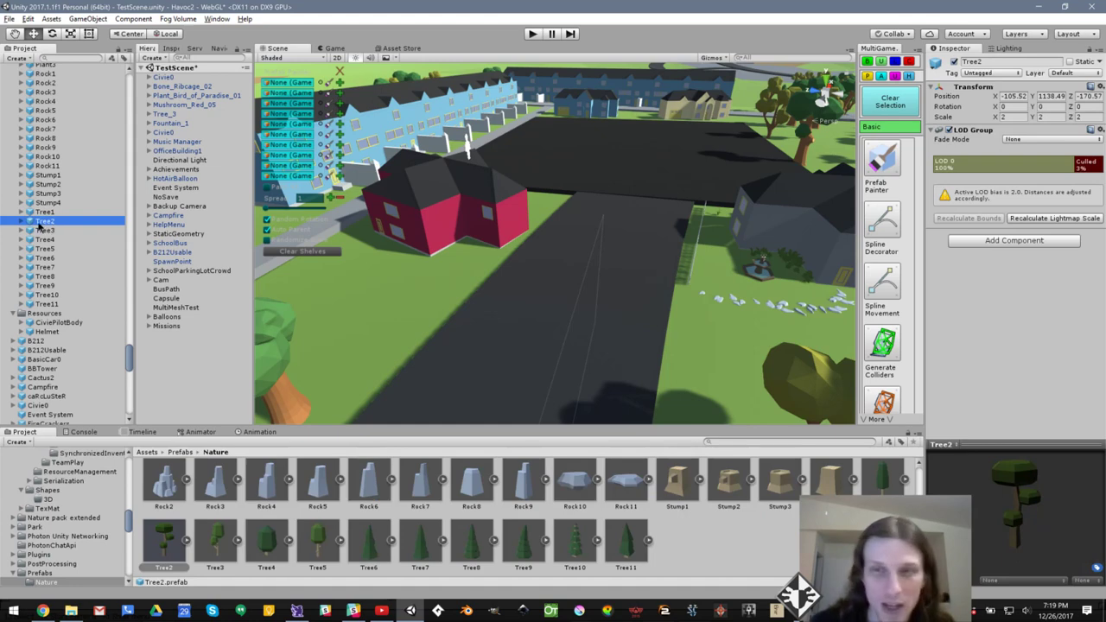
mouse_move(38, 226)
left_mouse_down()
mouse_move(199, 187)
mouse_move(300, 95)
left_mouse_up()
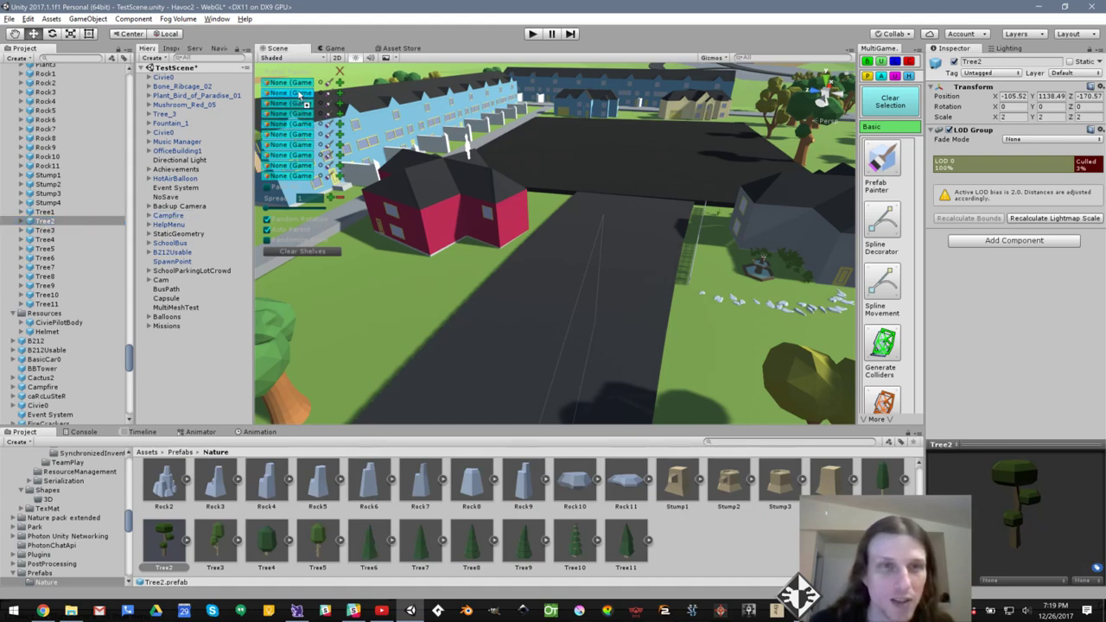
left_click_drag(48, 242, 280, 152)
mouse_move(45, 251)
left_mouse_down()
mouse_move(225, 216)
mouse_move(285, 154)
mouse_move(303, 160)
left_mouse_up()
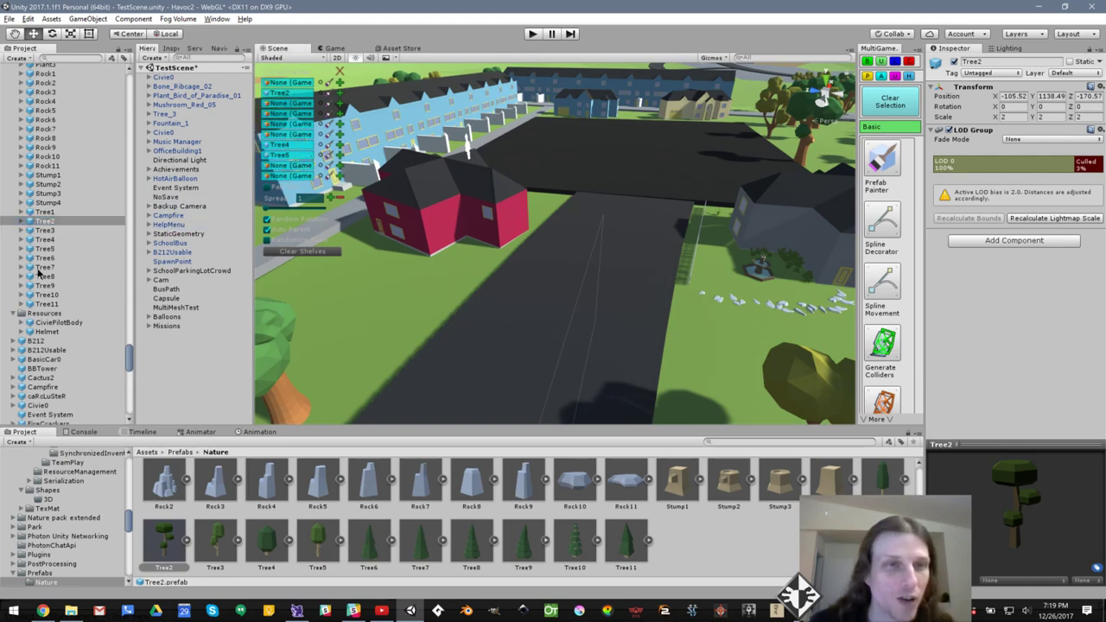
left_click_drag(42, 268, 245, 248)
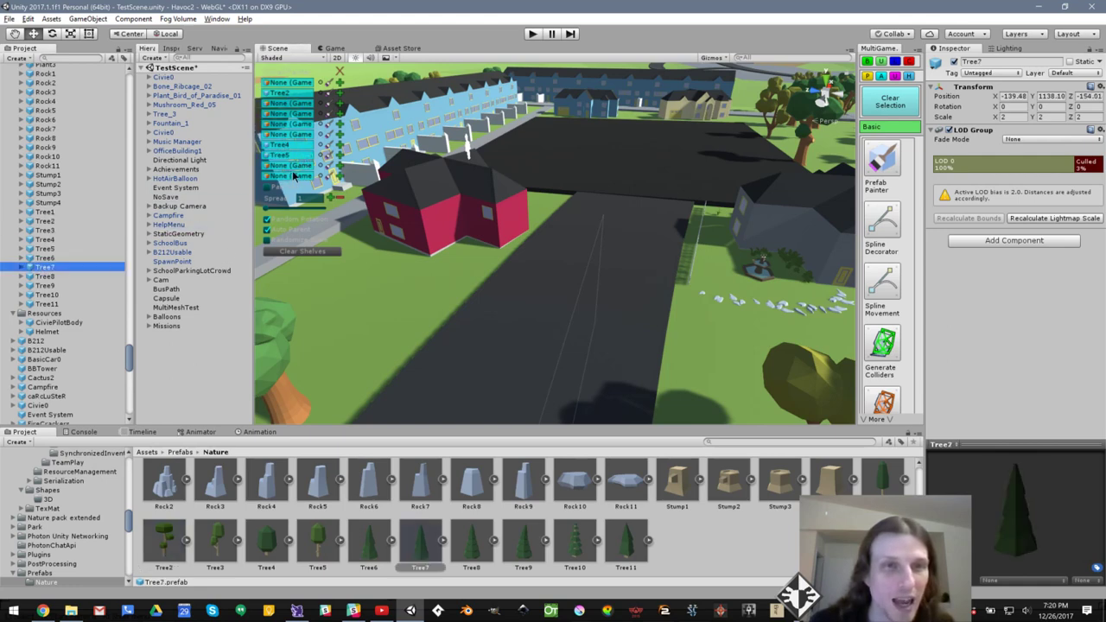
right_click_drag(511, 316, 406, 305)
left_click_drag(38, 270, 219, 246)
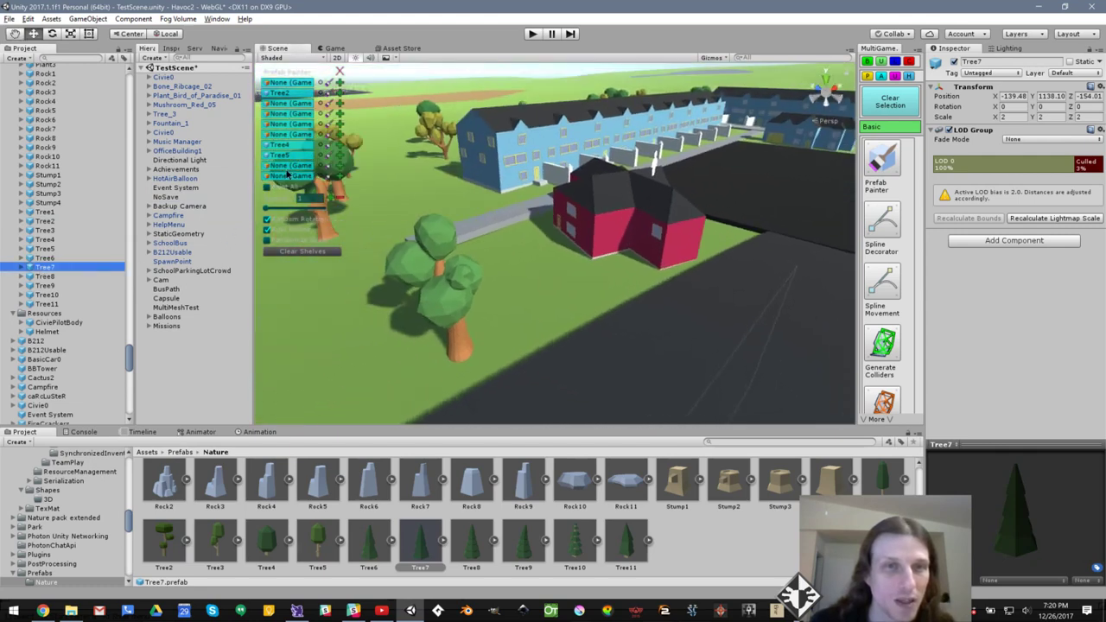
mouse_move(43, 272)
left_mouse_down()
mouse_move(139, 272)
mouse_move(269, 212)
mouse_move(291, 166)
left_mouse_up()
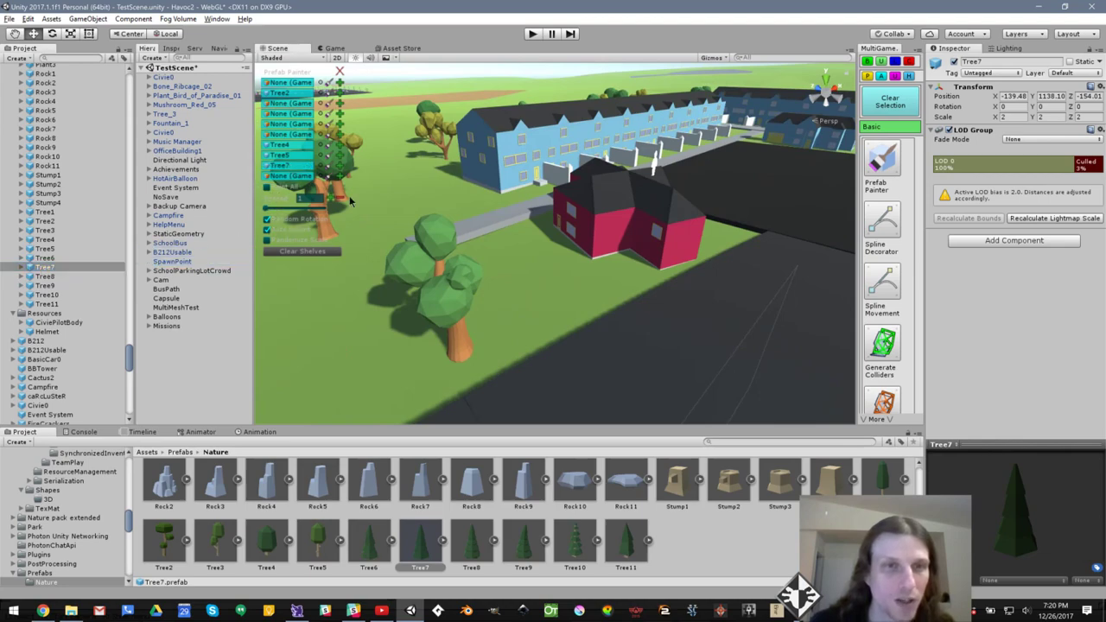
Enable Paint All and activate painting for the four assigned tree prefabs.
right_click_drag(529, 226, 754, 248)
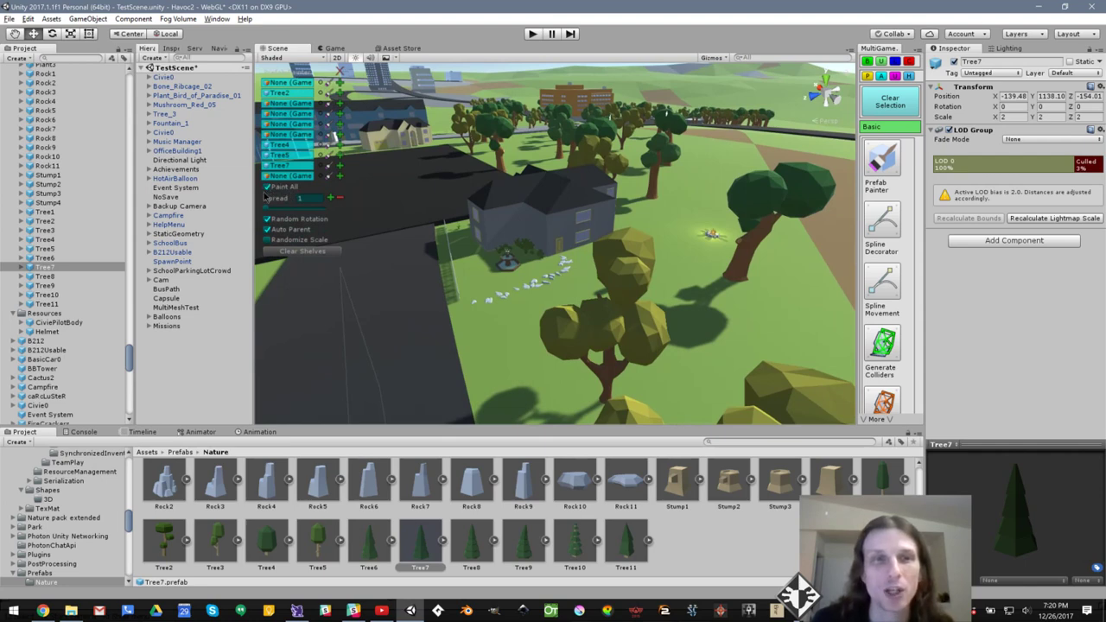
mouse_move(418, 177)
right_mouse_down()
mouse_move(522, 243)
mouse_move(458, 256)
mouse_move(427, 241)
right_mouse_up()
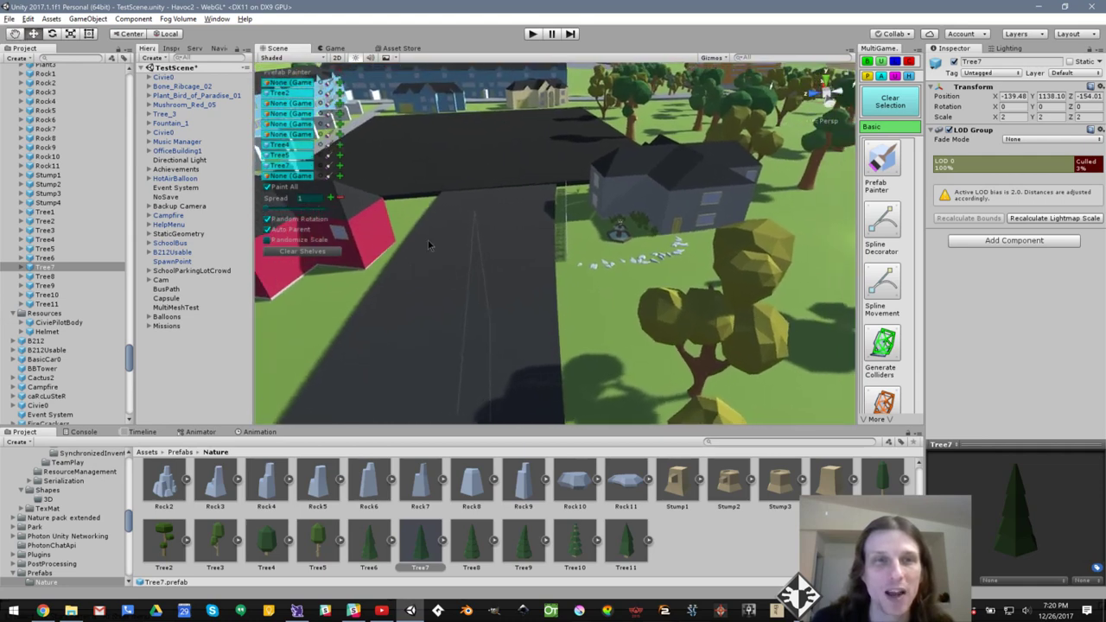
left_click(329, 94)
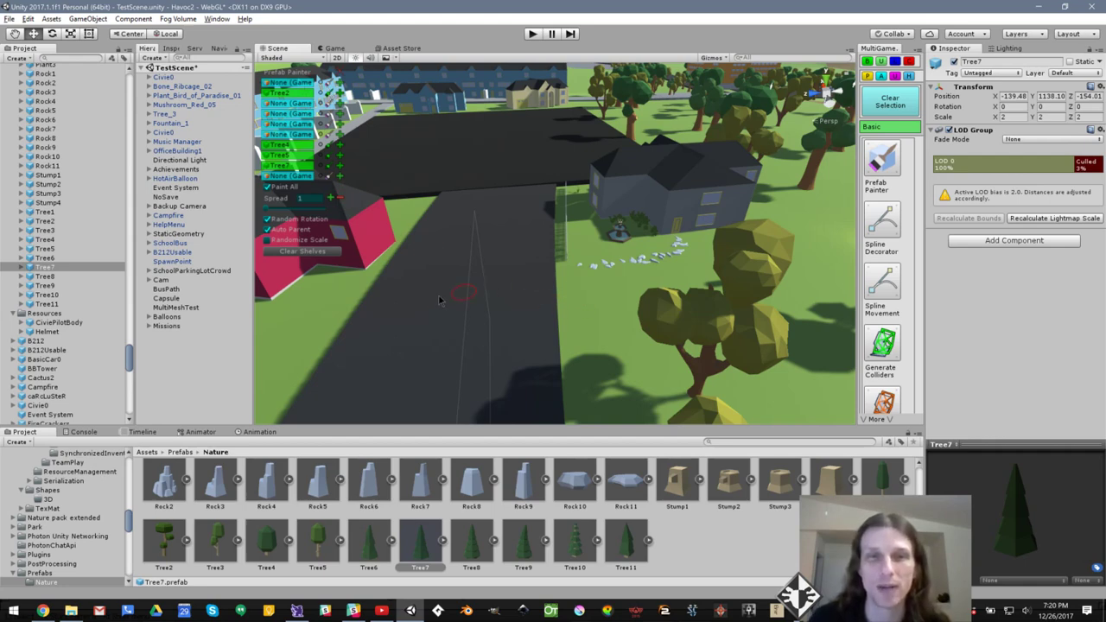
Set the Prefab Painter's spread to 1.9.
middle_click_drag(445, 290, 527, 285)
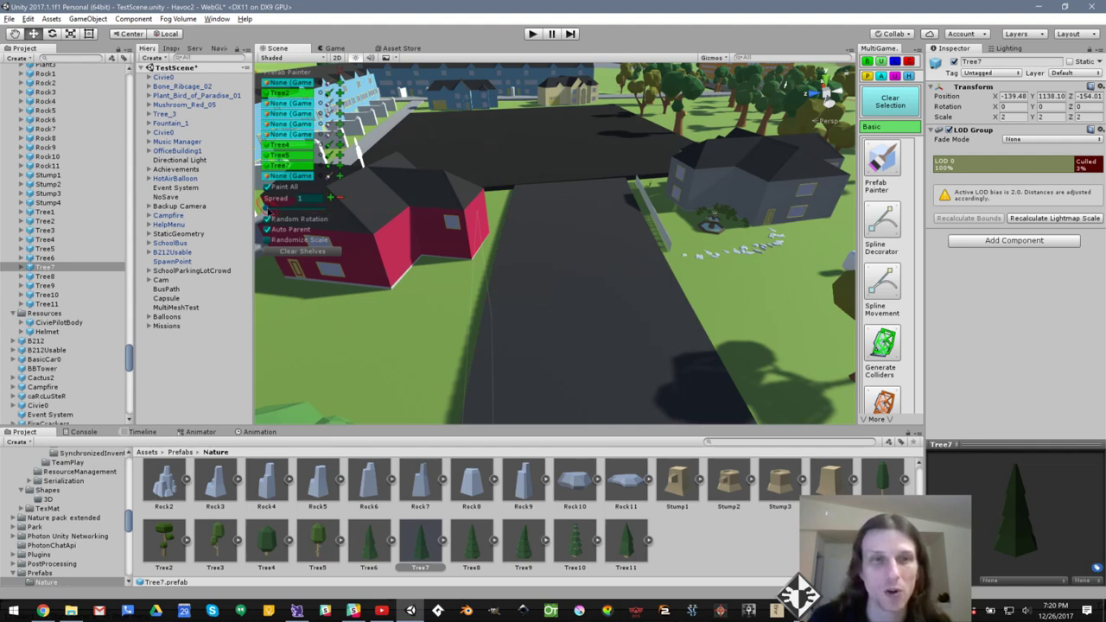
left_click_drag(268, 210, 270, 212)
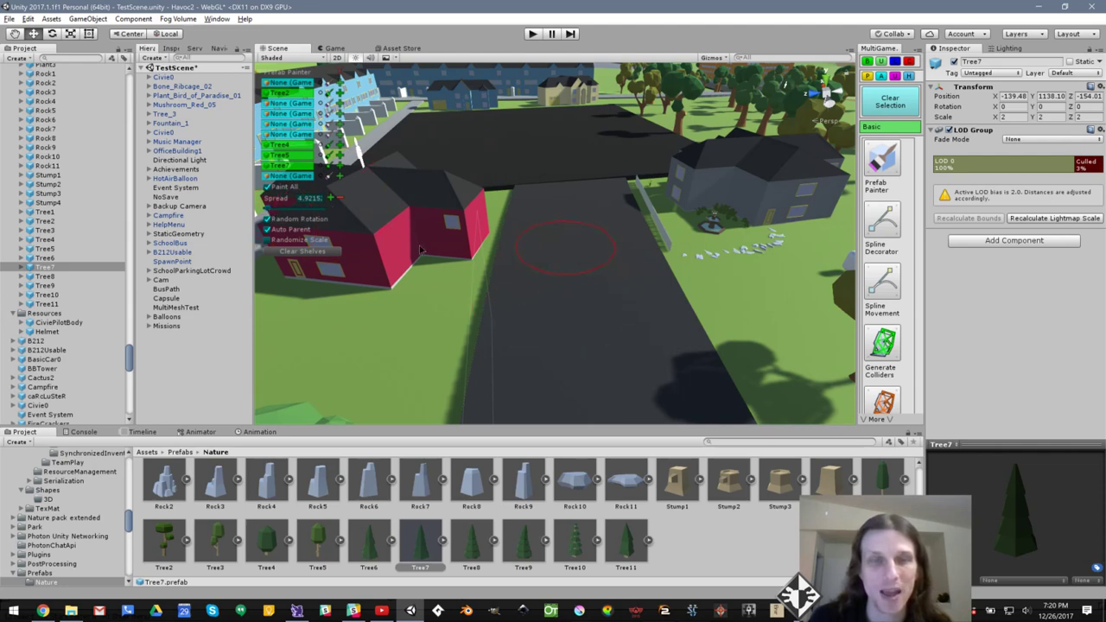
left_click(315, 200)
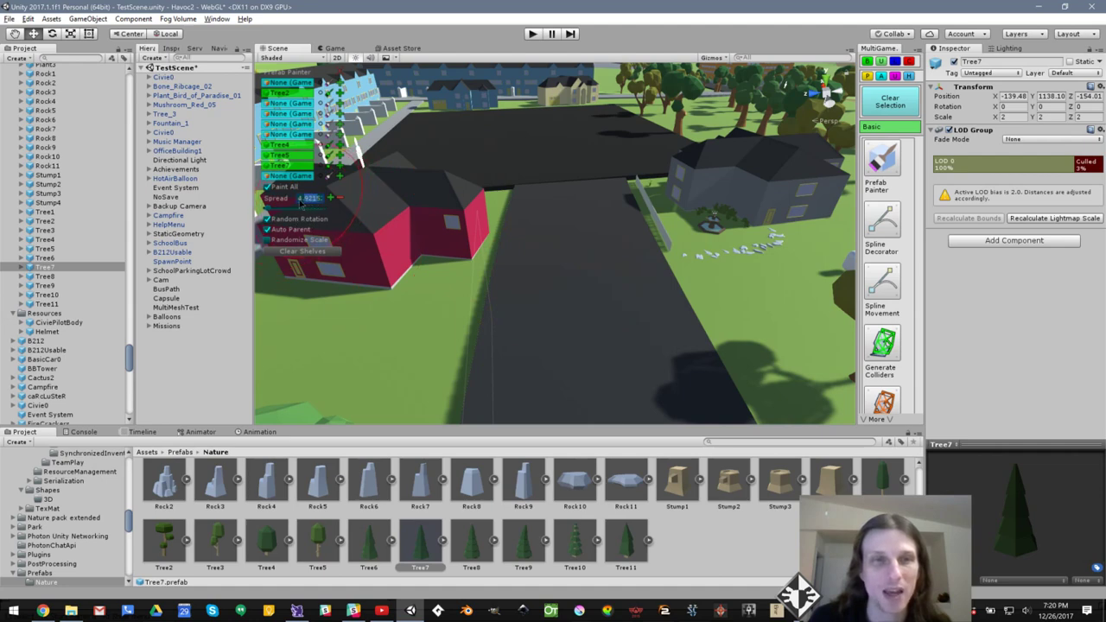
key("BackSpace")
type("9")
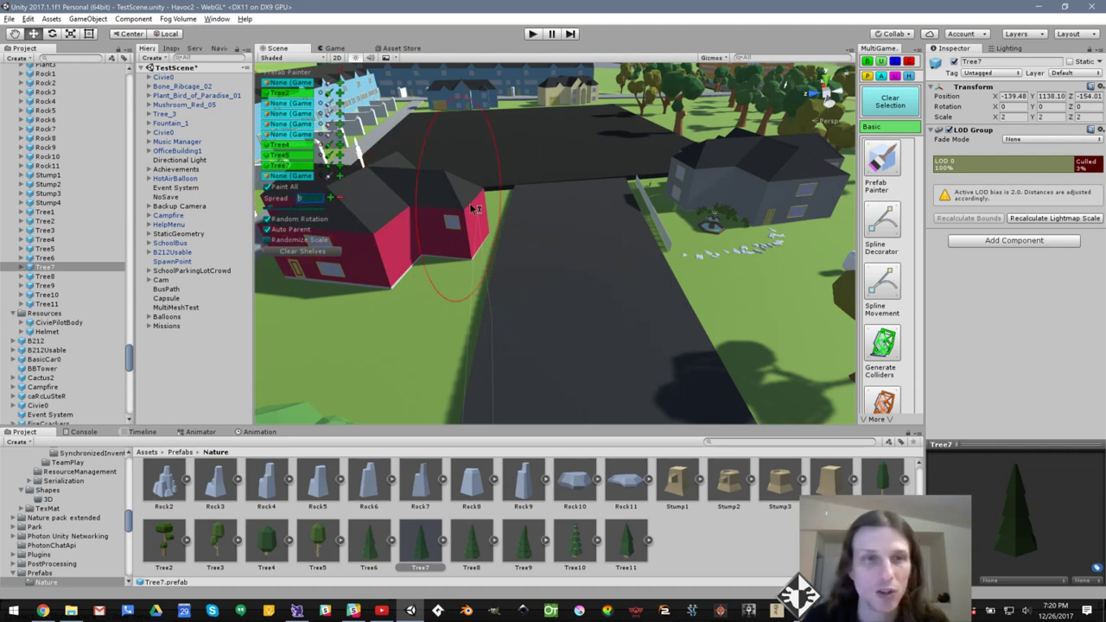
type("0.9")
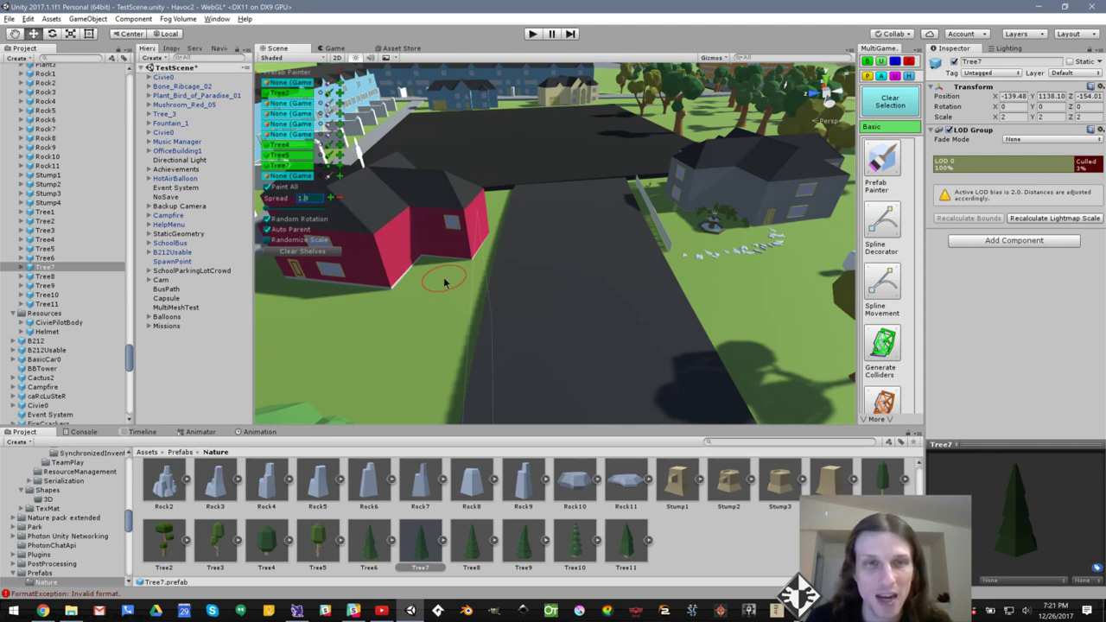
Paint trees on the grass beside the red house, undo that first attempt and paint the mixed cluster again.
mouse_move(444, 283)
right_mouse_down()
mouse_move(439, 295)
mouse_move(405, 294)
right_mouse_up()
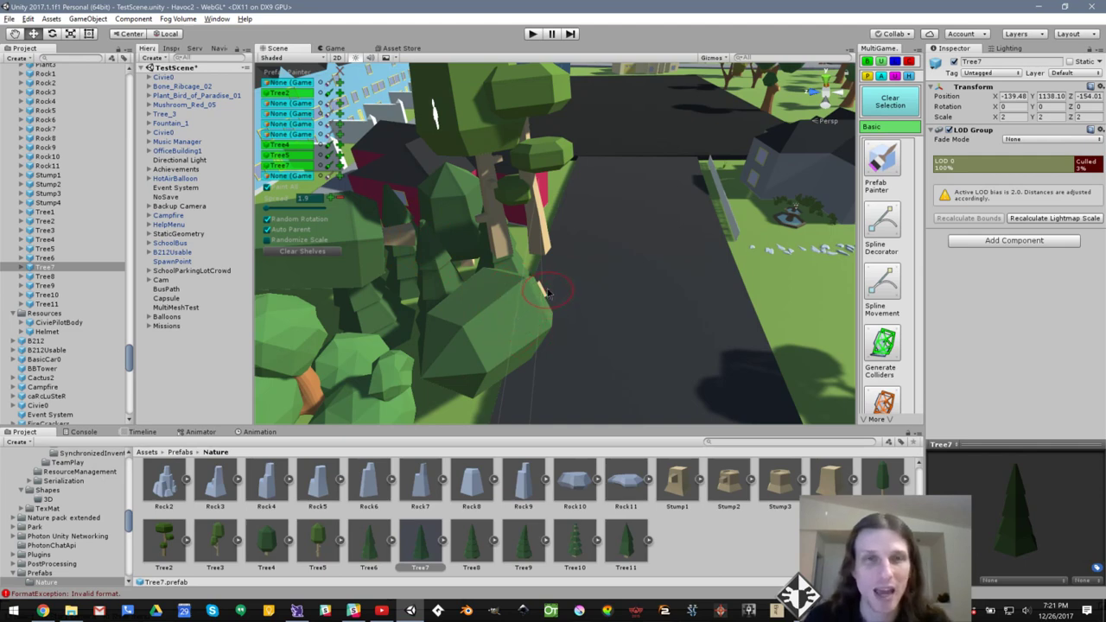
key("ctrl+z")
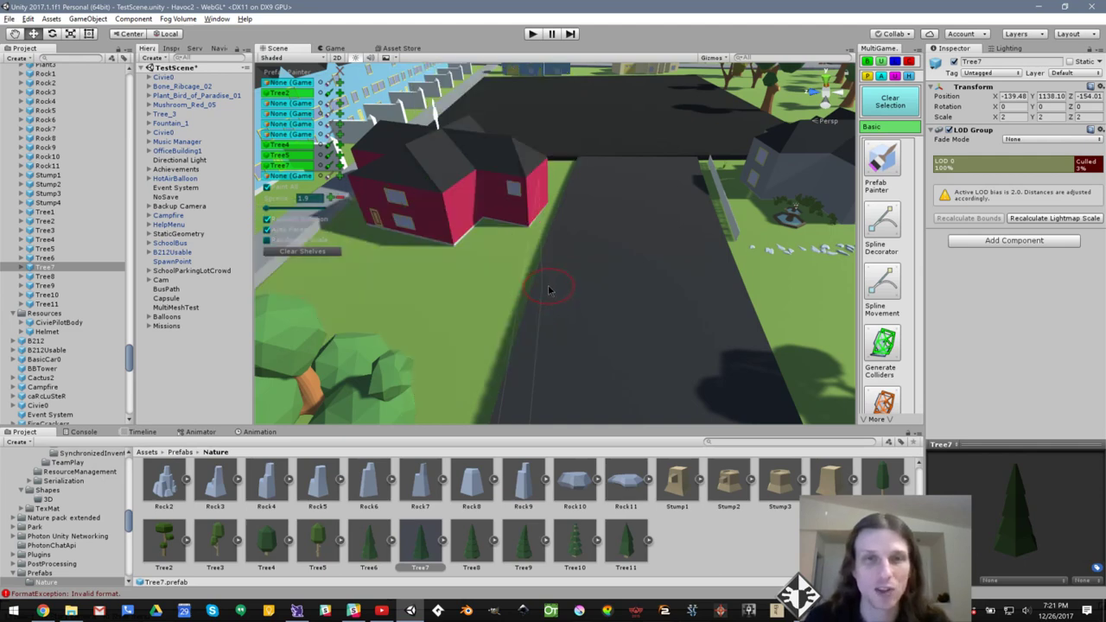
left_click(497, 272)
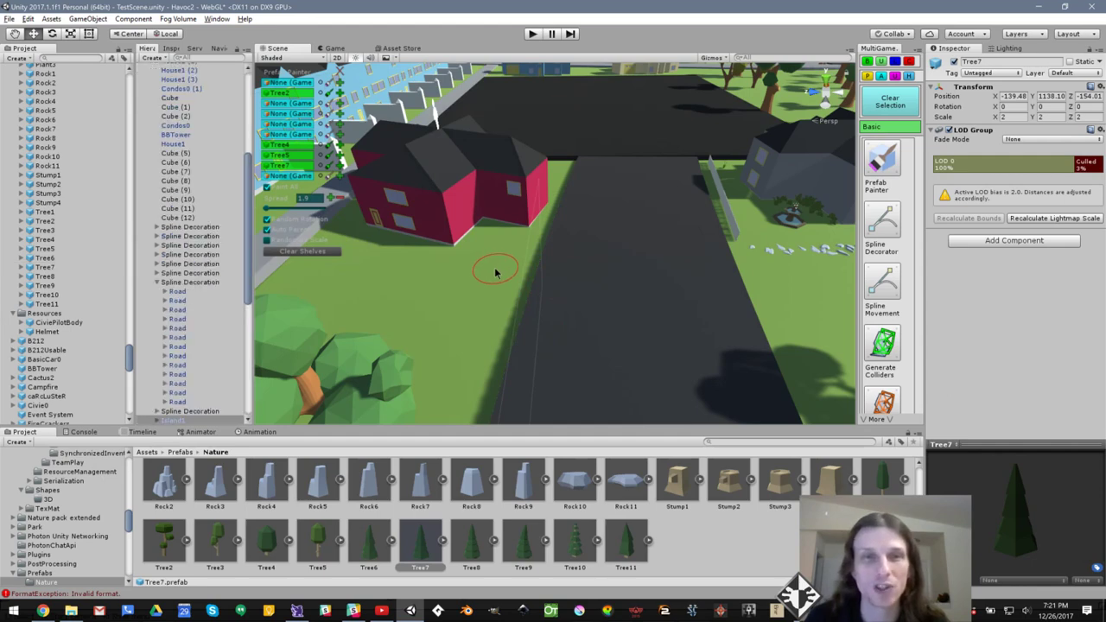
right_click_drag(496, 240, 486, 251)
left_click_drag(486, 251, 451, 238, "alt")
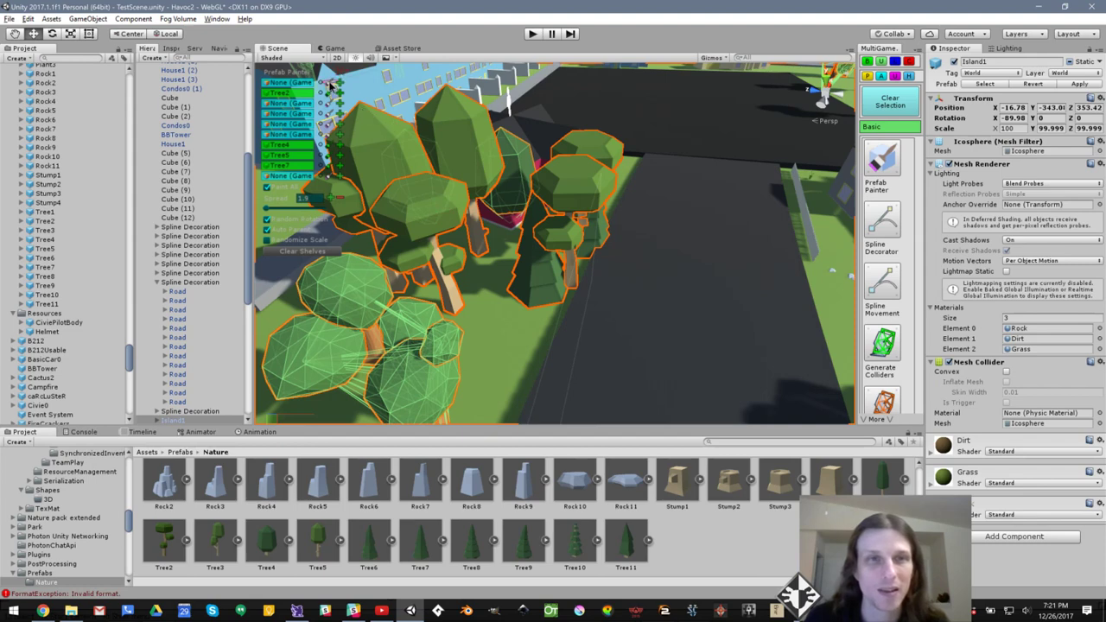
Stop painting and close the Prefab Painter, leaving nothing selected in the scene.
left_click(330, 83)
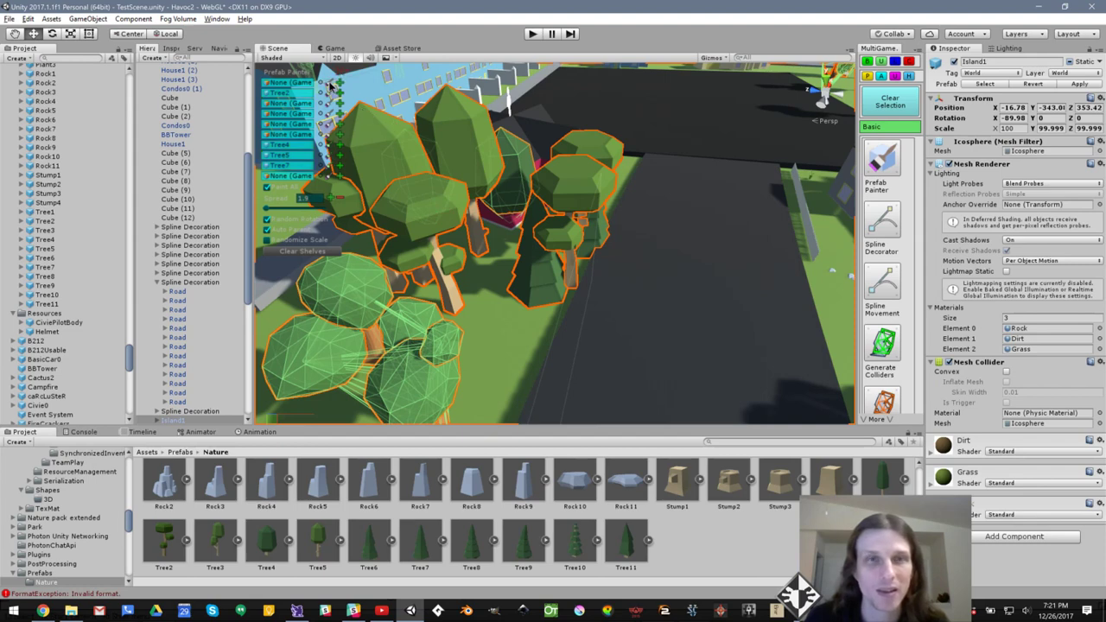
left_click(887, 106)
left_click(342, 72)
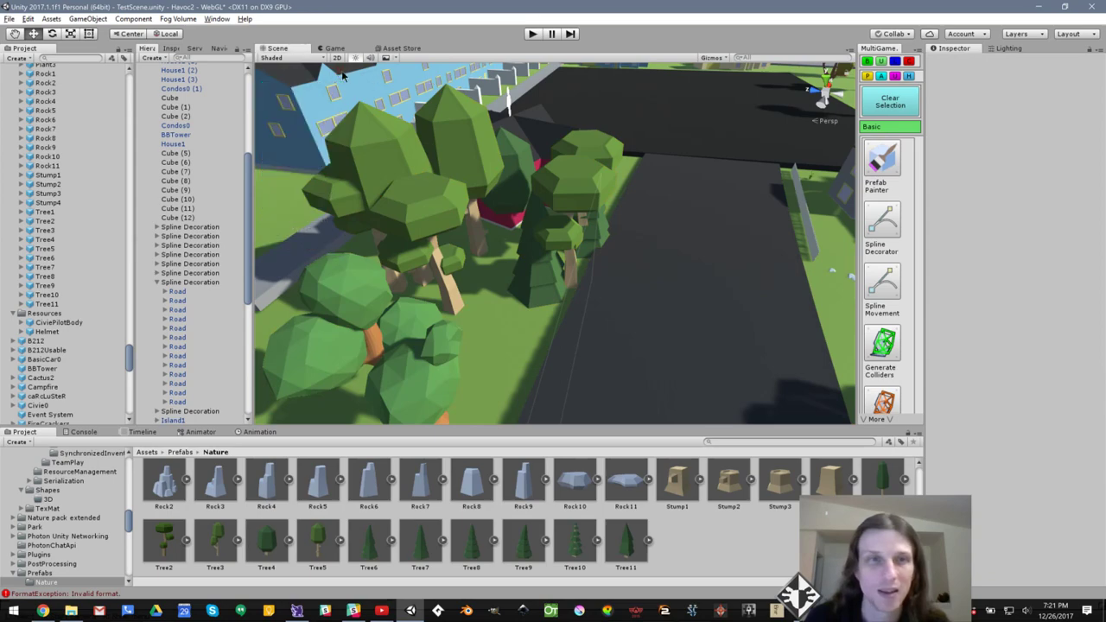
Move the painted Tree4 in the cluster beside the red house to about X -1.74, Y 1.01, Z 3.19.
left_click_drag(611, 273, 627, 277, "alt")
right_click_drag(626, 277, 502, 171)
left_click(502, 171)
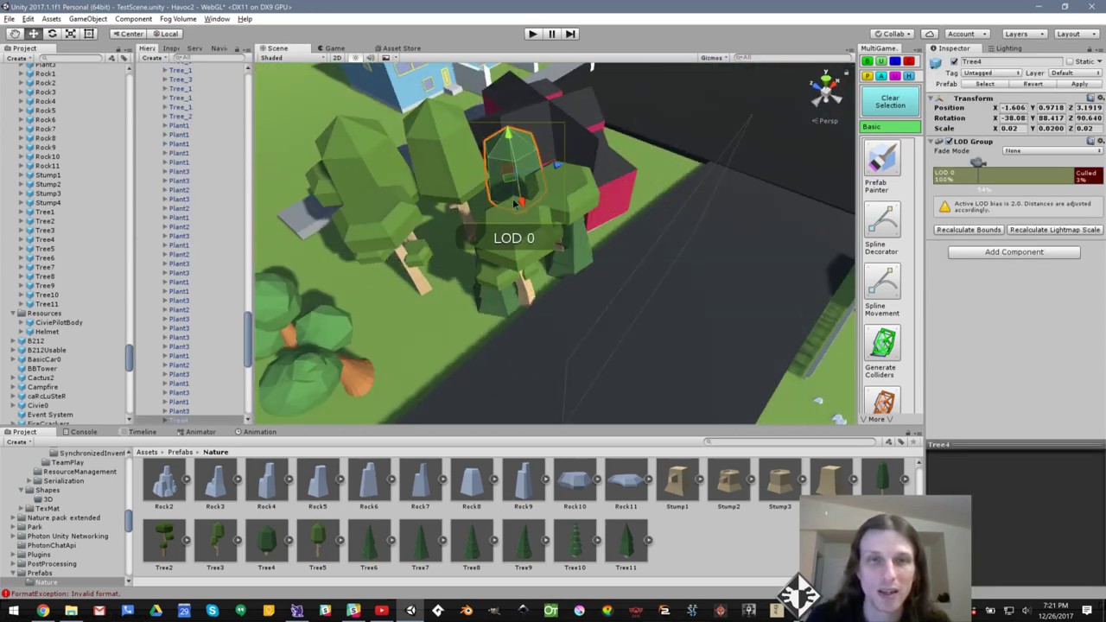
left_click_drag(514, 184, 418, 313)
right_click_drag(419, 313, 585, 286)
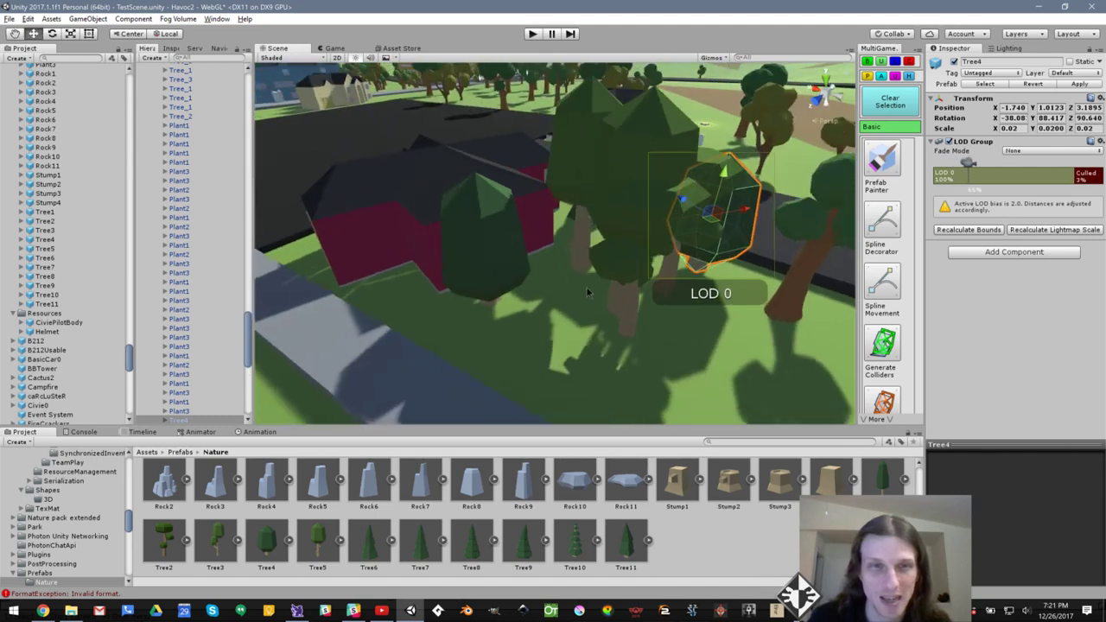
Move the dark green Tree4 standing beside the red house to about X -1.67, Y 0.90, Z 3.19.
left_click(497, 278)
left_click_drag(490, 251, 525, 251)
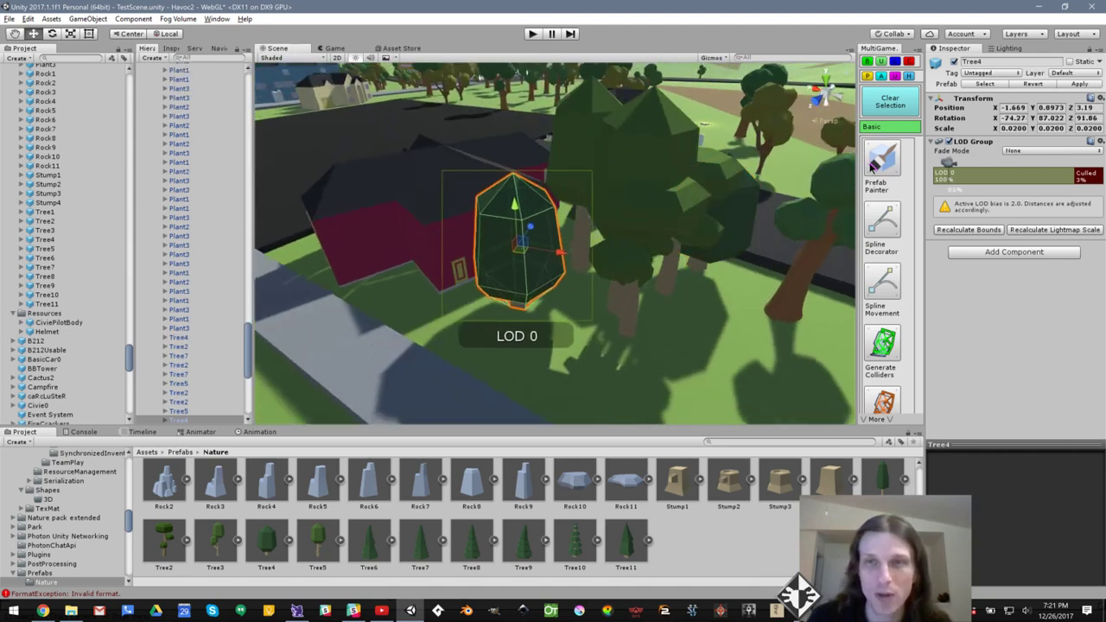
Reopen the Prefab Painter while the moved tree stays selected, and close it again to bring back the move handles.
left_click(879, 163)
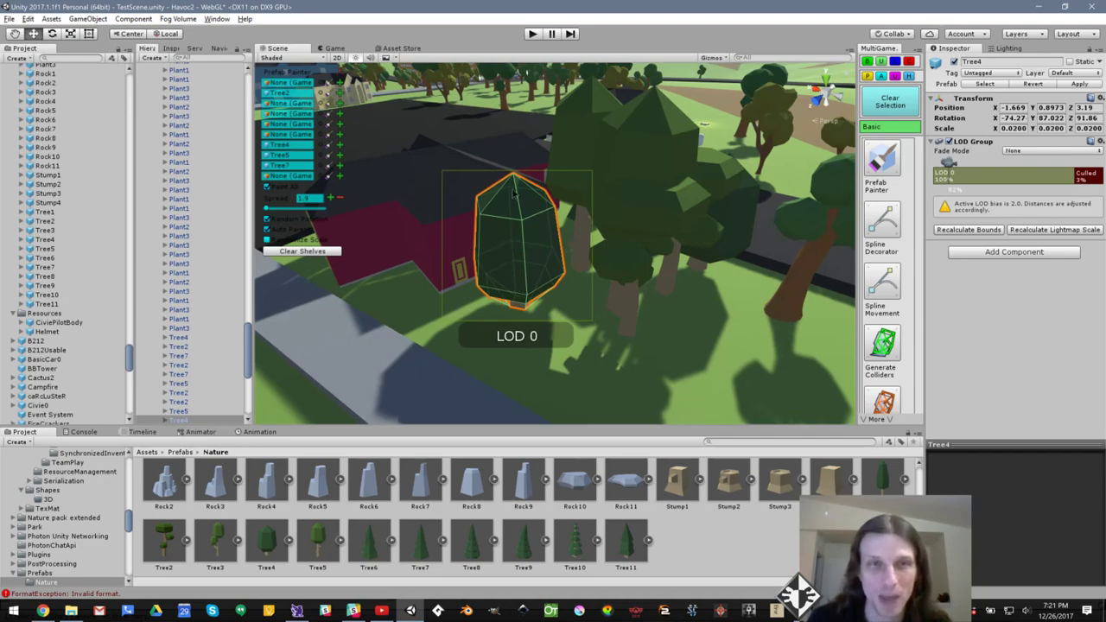
mouse_move(523, 267)
left_mouse_down("alt")
mouse_move(629, 273)
mouse_move(544, 274)
left_mouse_up("alt")
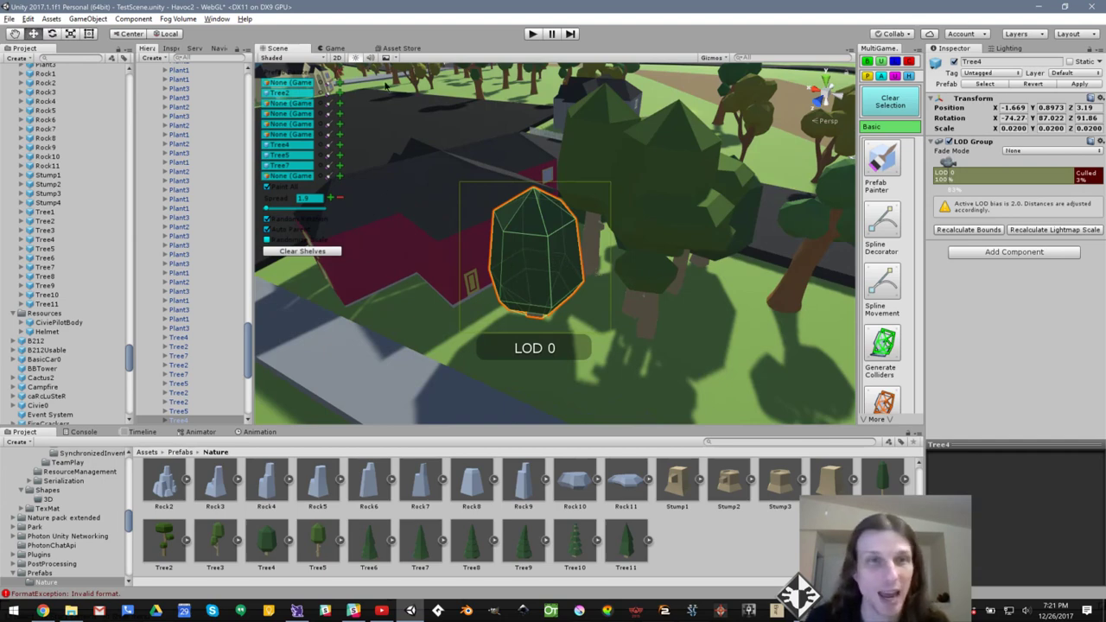
left_click(339, 75)
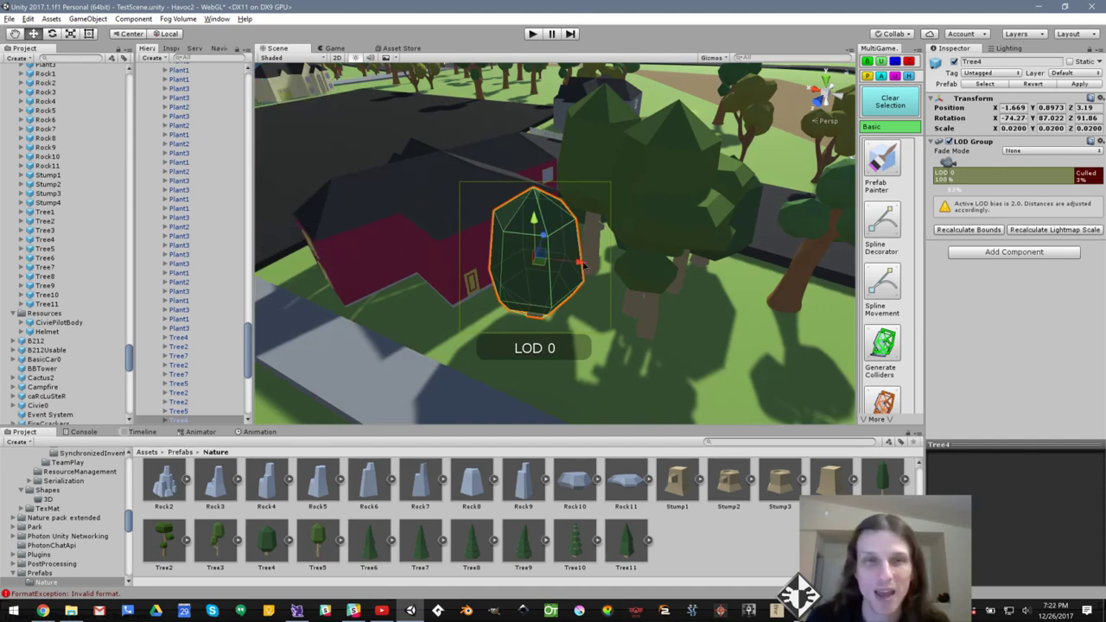
Move Tree4 away from the cluster toward the sidewalk, and shift the front Tree2 to about X -1.69, Y 0.86, Z 3.19.
left_click_drag(546, 264, 423, 337)
left_click(535, 357)
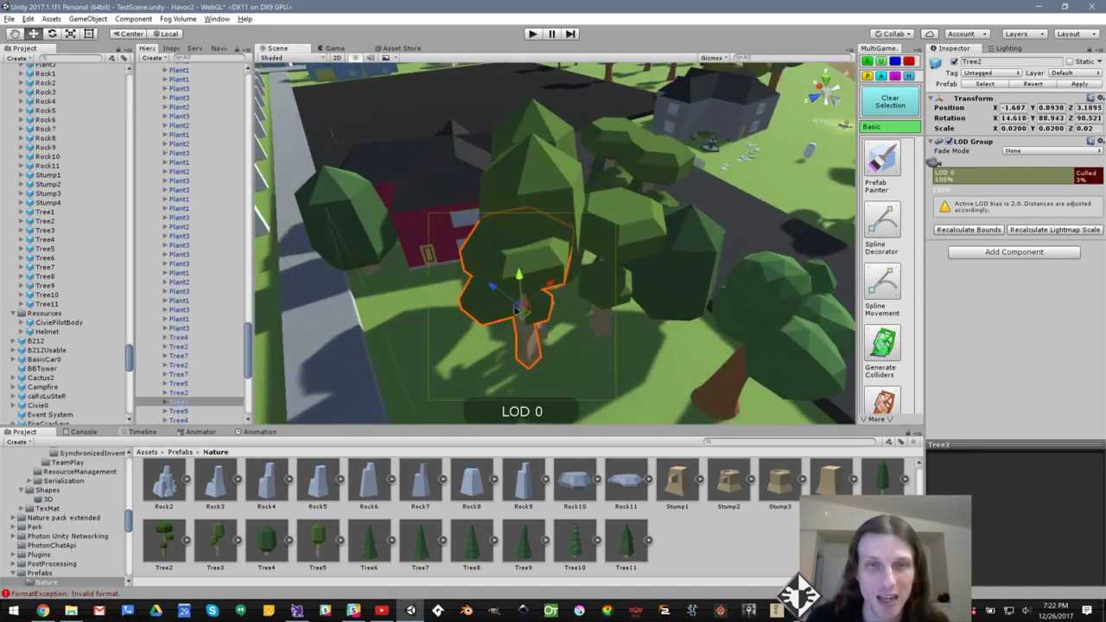
left_click_drag(521, 317, 471, 354)
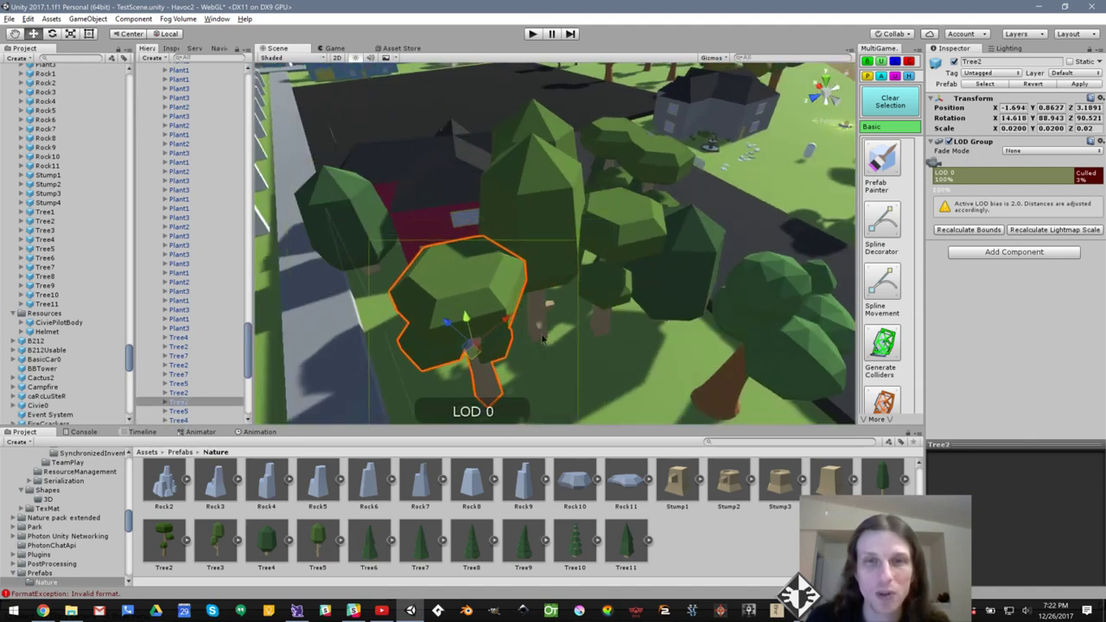
Clear the scene selection once the trees beside the red house are rearranged.
left_click_drag(823, 140, 726, 219, "alt")
key("s")
right_click_drag(727, 221, 727, 222)
key("q")
left_click(889, 105)
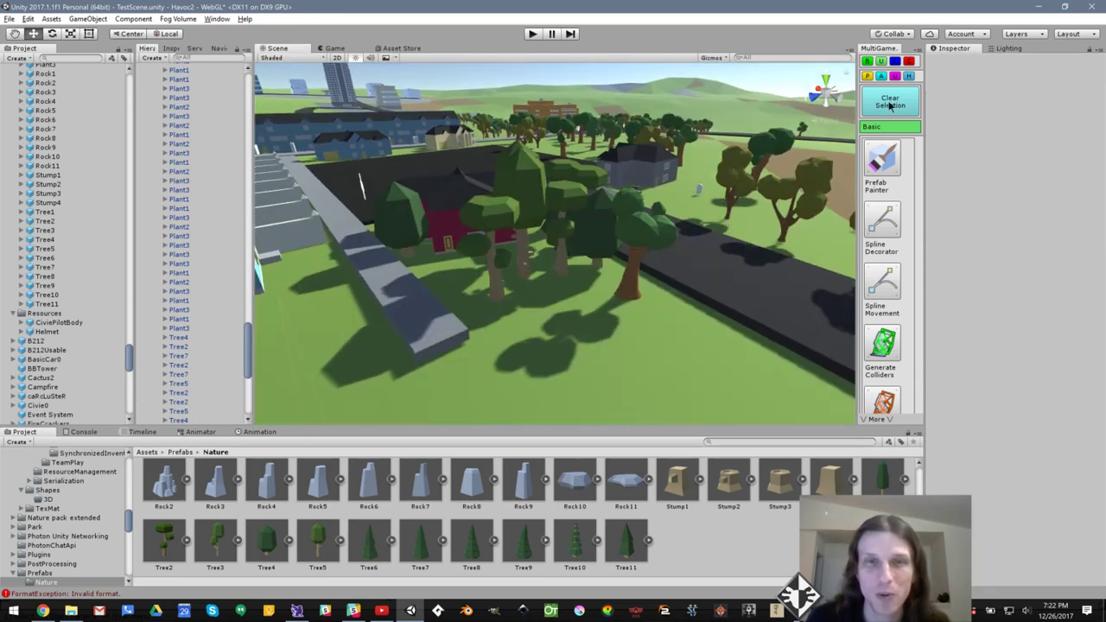